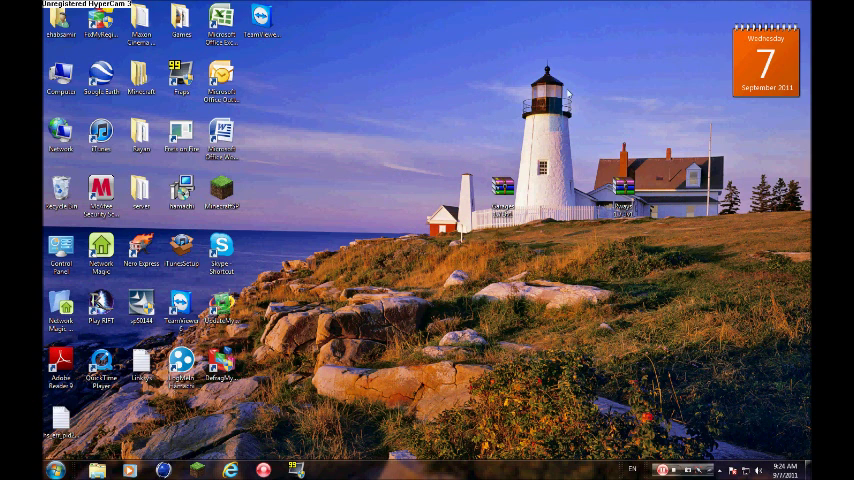
Step: Search the Start menu for %appdata%
{"action": "left_click_drag", "start_coordinate": [521, 270], "coordinate": [521, 270]}
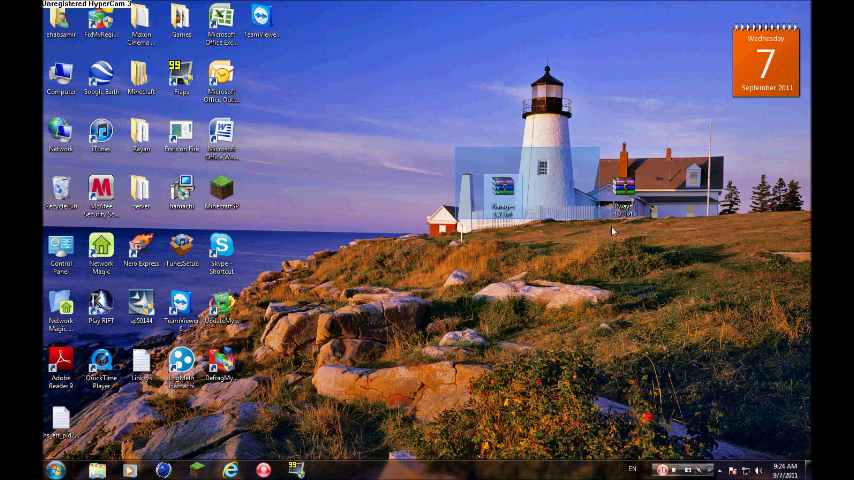
{"action": "left_click_drag", "start_coordinate": [456, 151], "coordinate": [389, 409]}
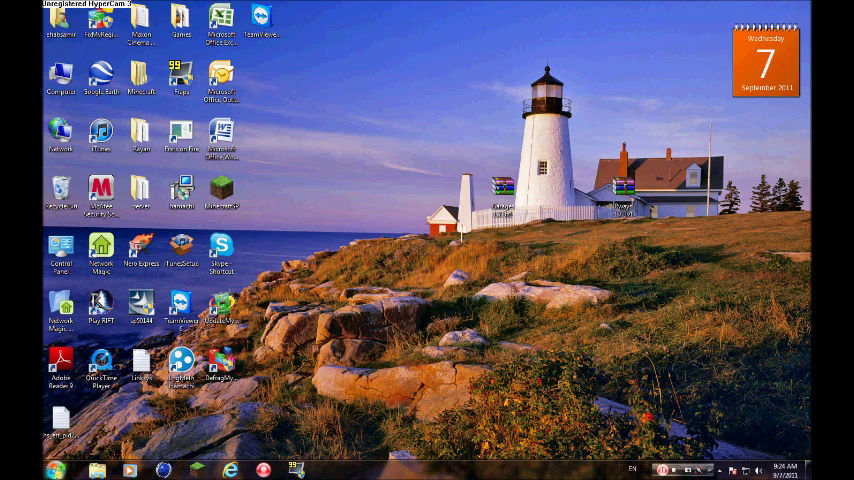
{"action": "left_click", "coordinate": [68, 466]}
{"action": "left_click", "coordinate": [80, 442]}
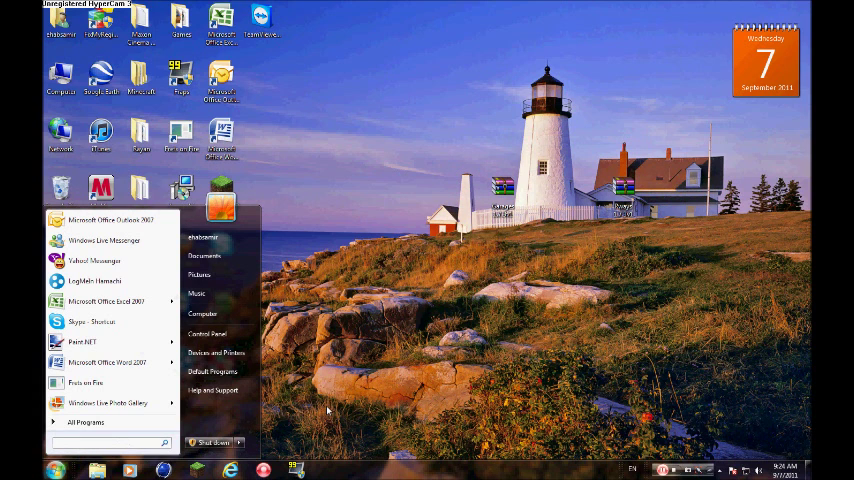
{"action": "type", "text": "%a"}
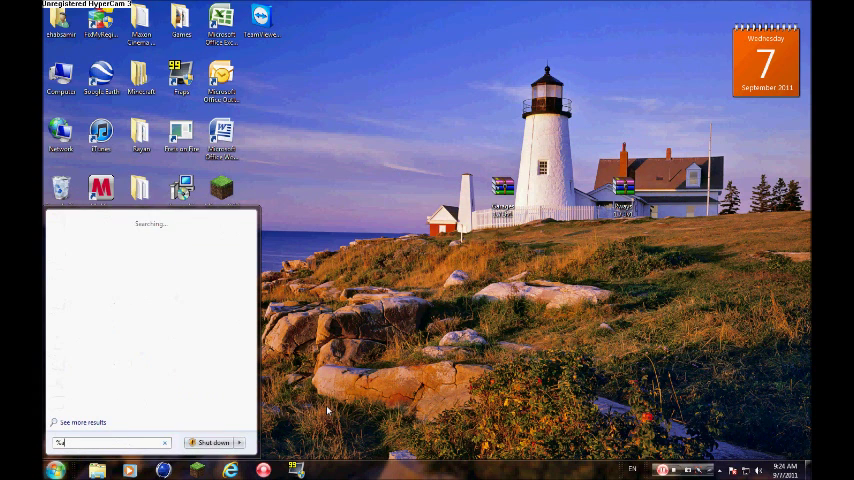
{"action": "type", "text": "ppdata"}
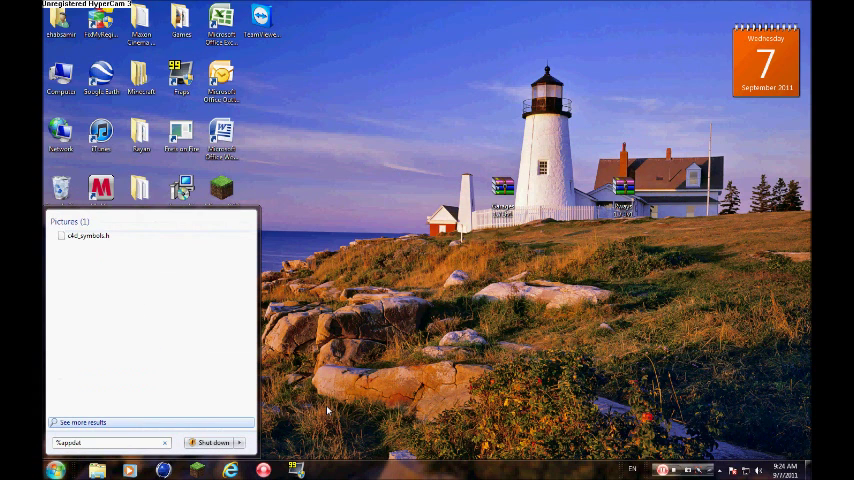
{"action": "type", "text": "%"}
{"action": "key", "text": "Left"}
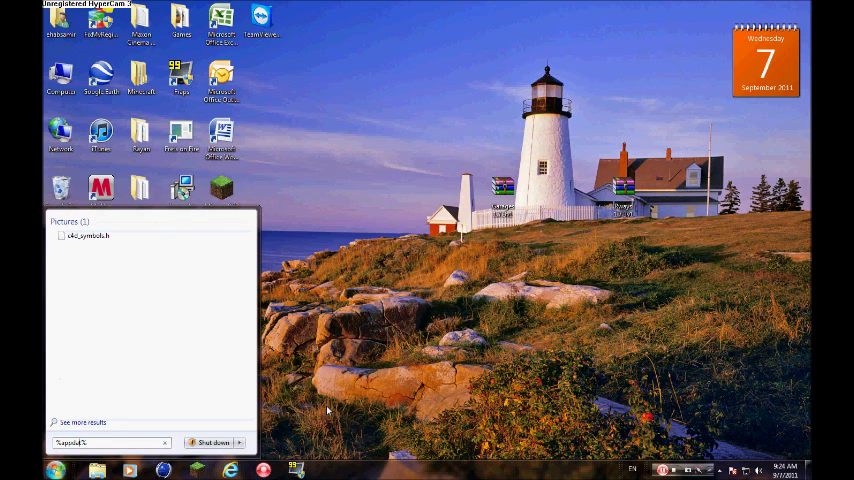
{"action": "type", "text": "a%"}
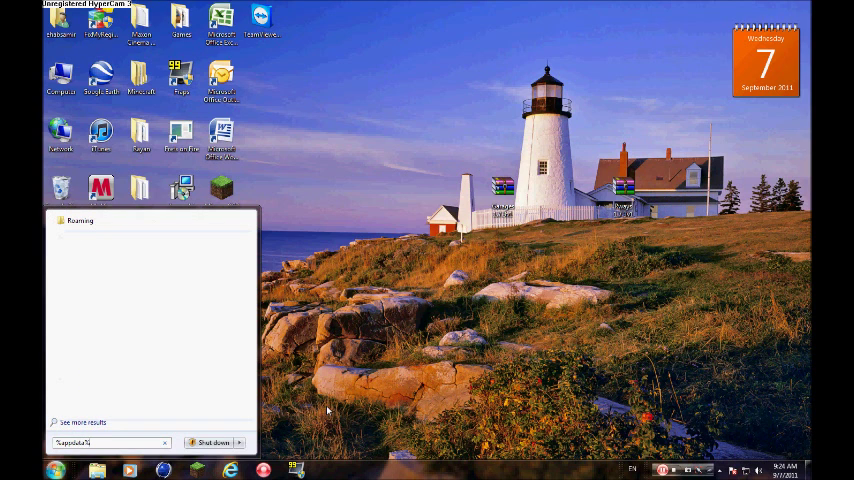
Step: Go into Roaming's .minecraft folder and open the Garages 1.7.3v1.zip archive
{"action": "left_click", "coordinate": [75, 220]}
{"action": "left_click_drag", "start_coordinate": [253, 232], "coordinate": [330, 130]}
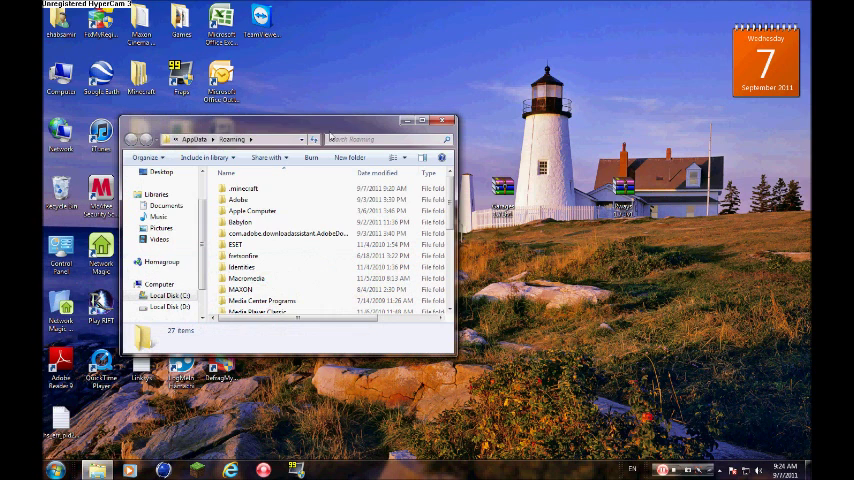
{"action": "double_click", "coordinate": [262, 194]}
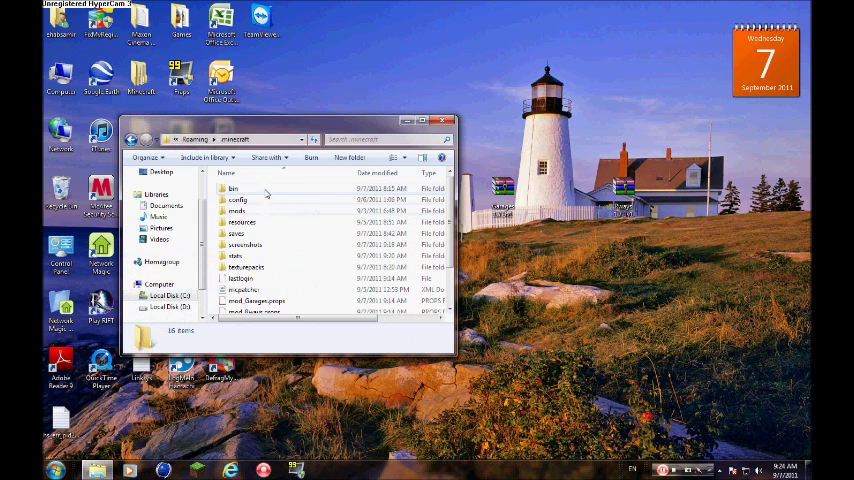
{"action": "left_click_drag", "start_coordinate": [257, 121], "coordinate": [200, 121]}
{"action": "double_click", "coordinate": [500, 192]}
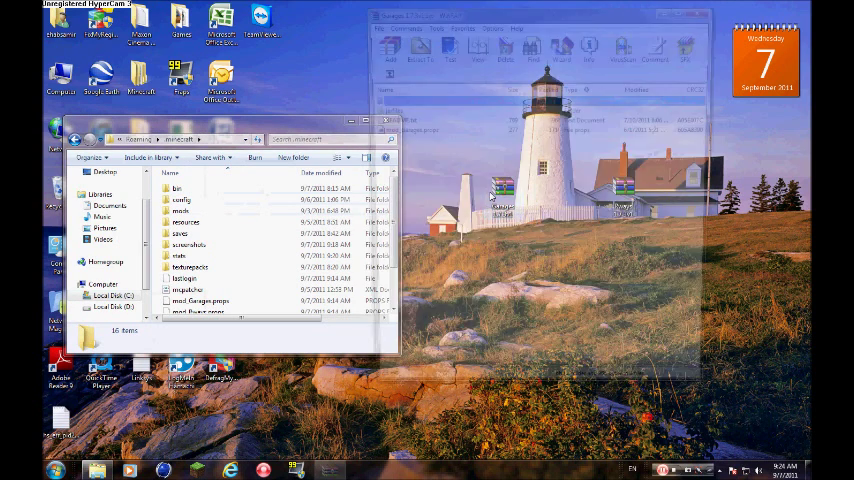
{"action": "left_click", "coordinate": [418, 131]}
Step: Open the Garages archive's jarfiles folder in WinRAR and minecraft's bin folder in Explorer
{"action": "left_click", "coordinate": [407, 152]}
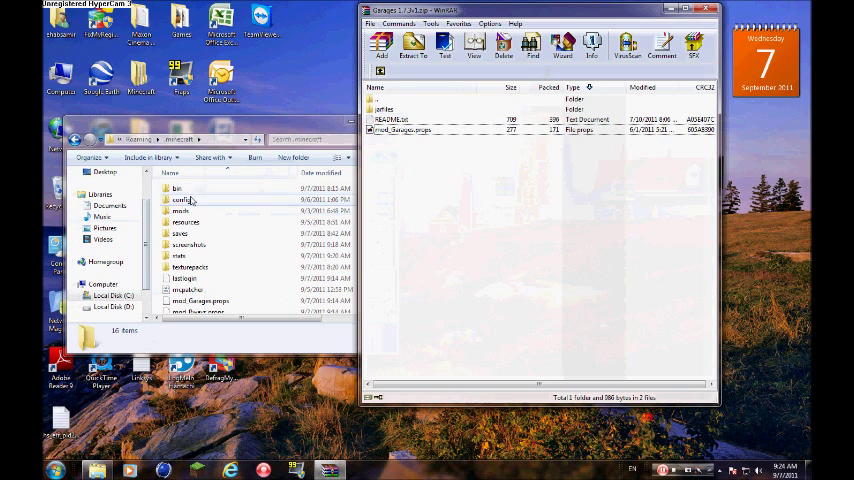
{"action": "left_click", "coordinate": [403, 110]}
{"action": "left_click", "coordinate": [398, 112]}
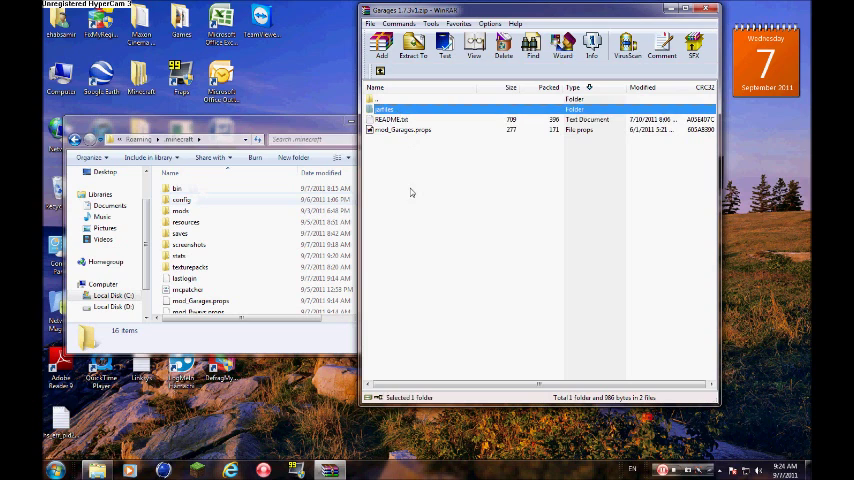
{"action": "left_click", "coordinate": [383, 205]}
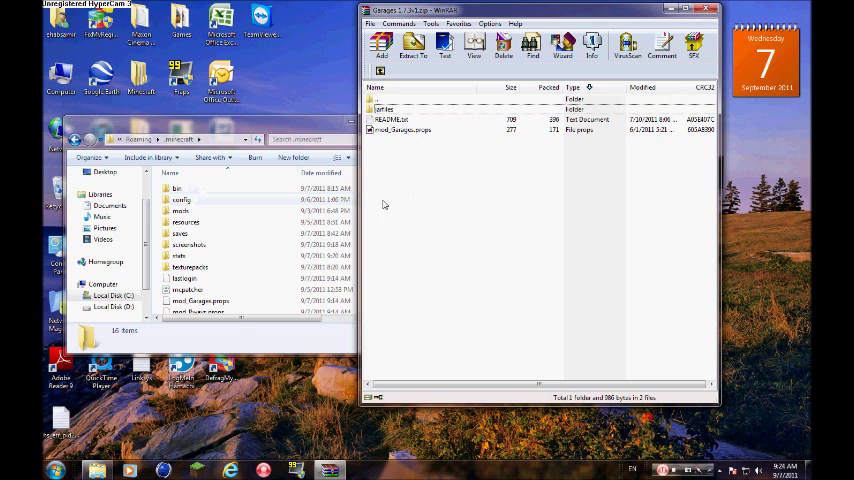
{"action": "double_click", "coordinate": [405, 111]}
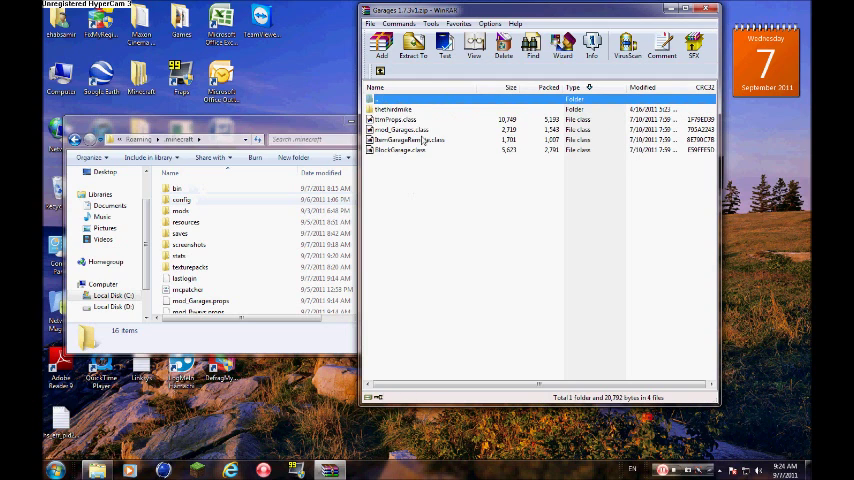
{"action": "double_click", "coordinate": [183, 189]}
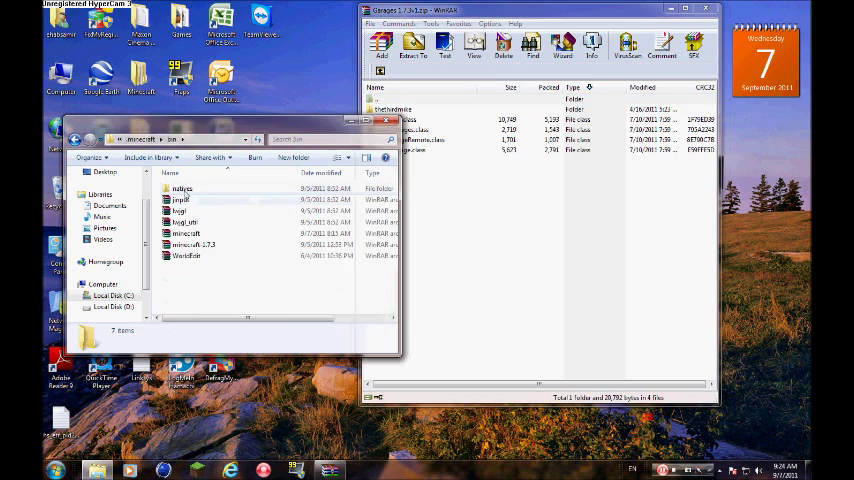
Step: Open minecraft.jar in WinRAR, close Explorer, and place it beside the Garages archive
{"action": "double_click", "coordinate": [229, 236]}
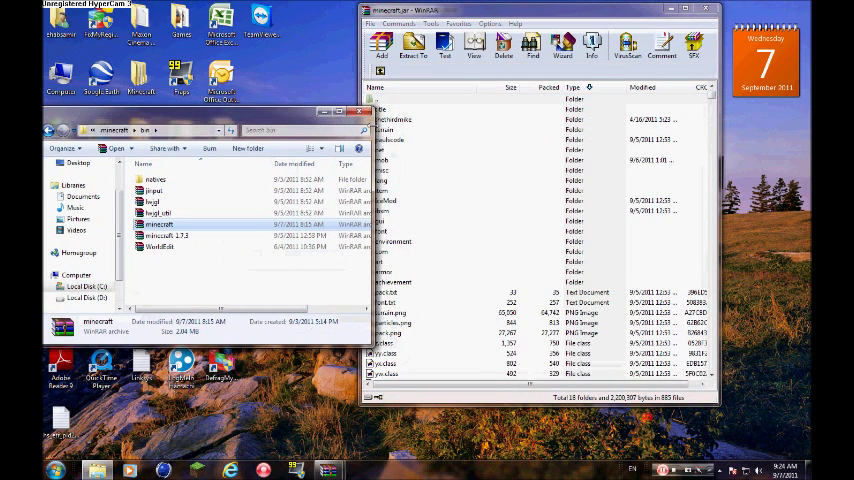
{"action": "left_click", "coordinate": [362, 114]}
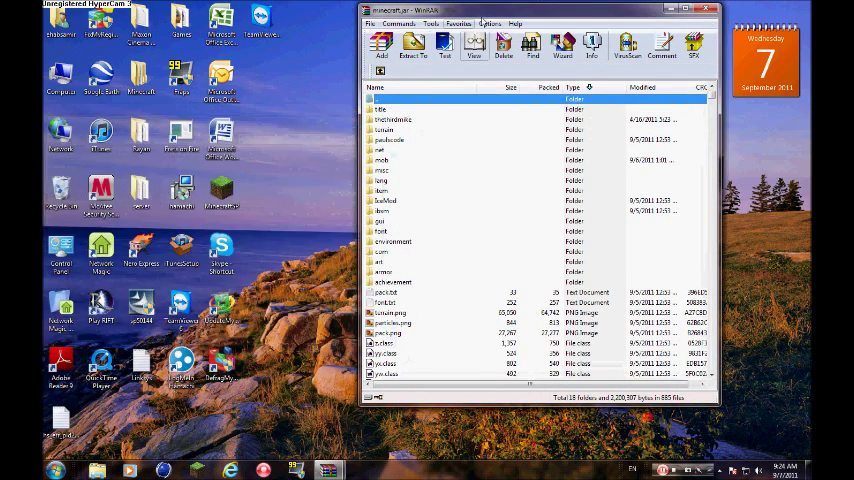
{"action": "left_click_drag", "start_coordinate": [461, 15], "coordinate": [181, 35]}
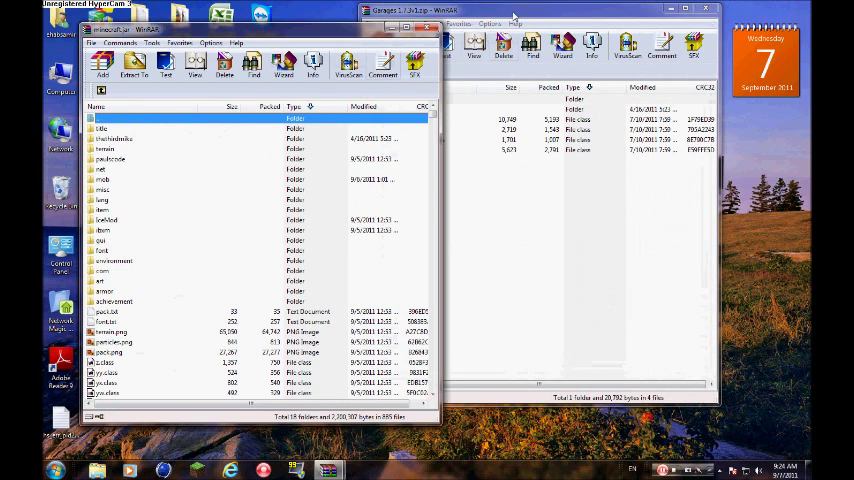
{"action": "left_click_drag", "start_coordinate": [560, 10], "coordinate": [615, 8]}
Step: Drag all Garages jarfiles toward minecraft.jar, then close both archive windows
{"action": "mouse_move", "coordinate": [540, 187]}
{"action": "left_mouse_down"}
{"action": "mouse_move", "coordinate": [511, 113]}
{"action": "mouse_move", "coordinate": [521, 133]}
{"action": "left_mouse_up"}
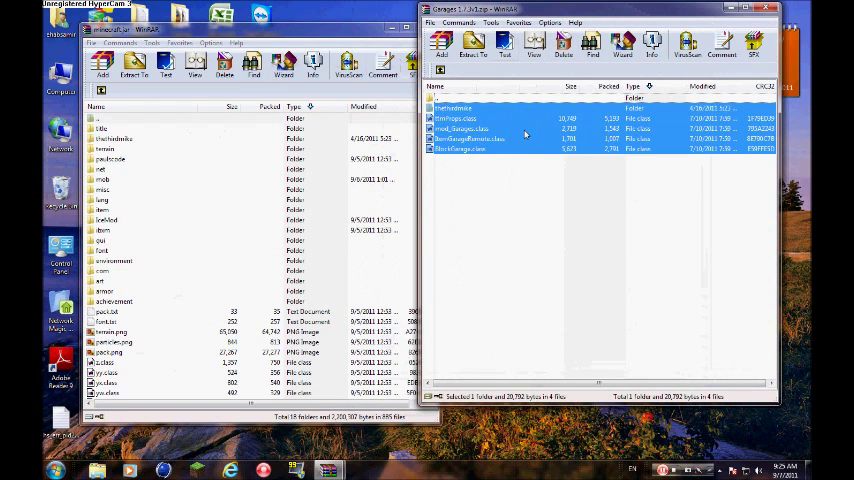
{"action": "left_click_drag", "start_coordinate": [513, 130], "coordinate": [468, 227]}
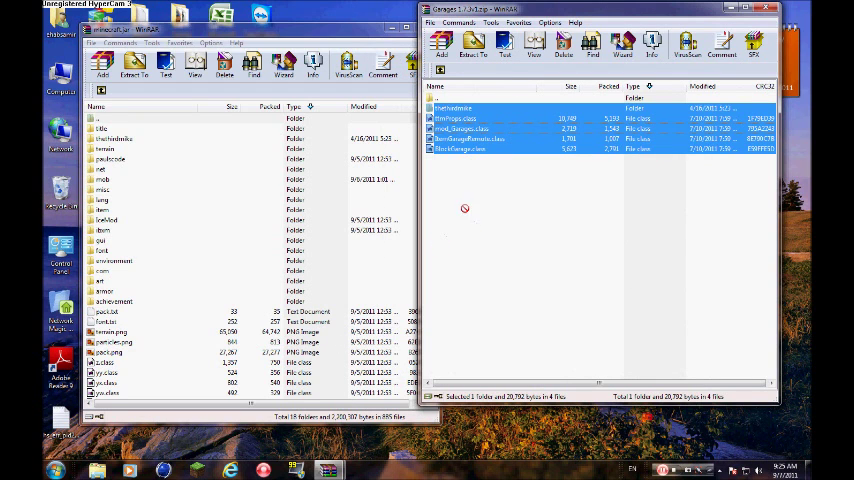
{"action": "left_click", "coordinate": [767, 7]}
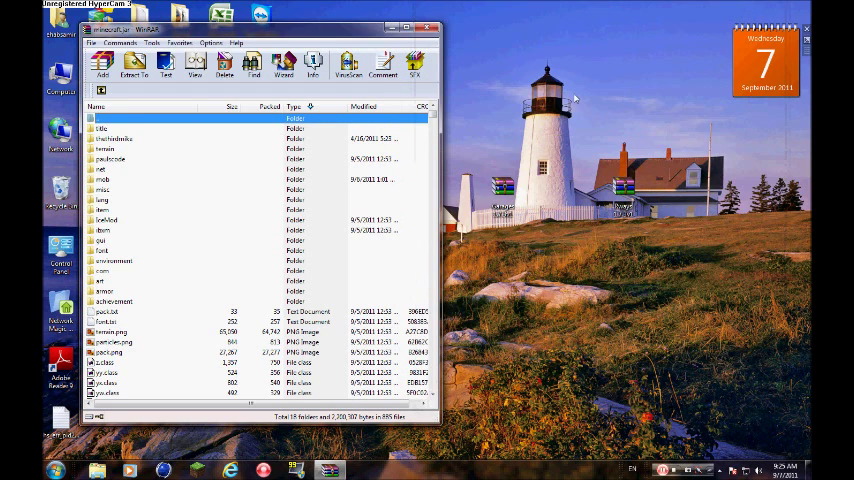
{"action": "left_click", "coordinate": [428, 27]}
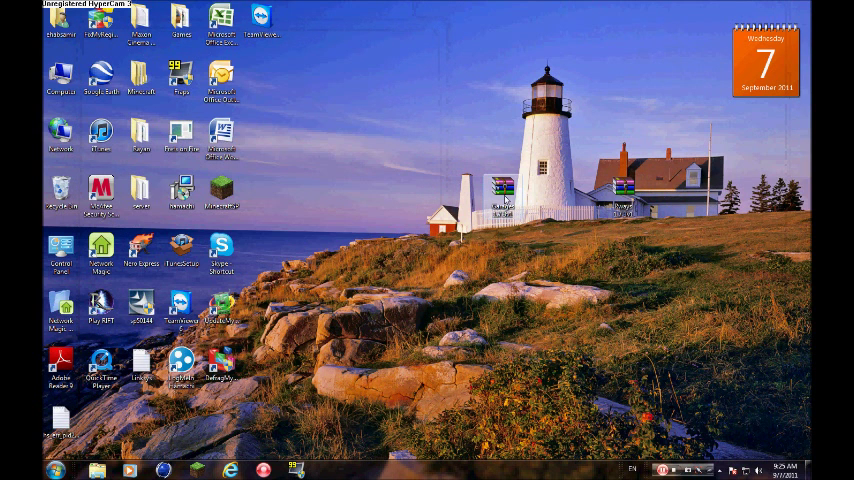
Step: Move the Garages archive to the desktop top row and open Rways' jarfiles folder
{"action": "left_click_drag", "start_coordinate": [503, 196], "coordinate": [383, 20]}
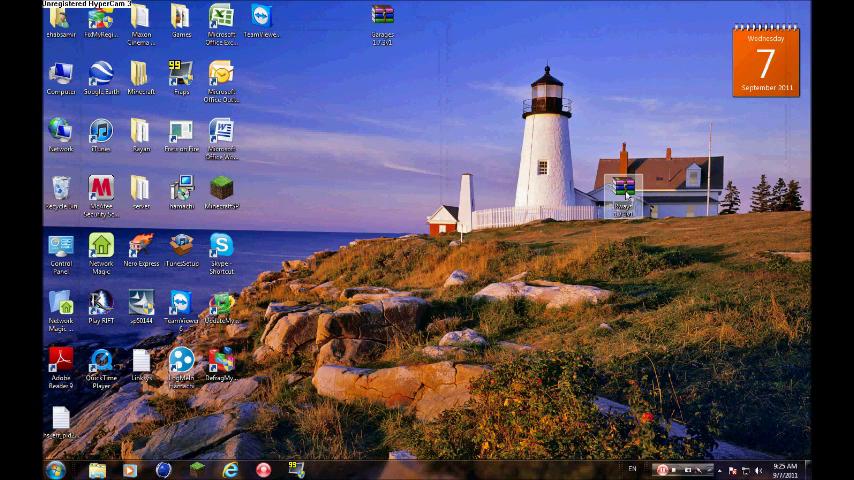
{"action": "double_click", "coordinate": [623, 192]}
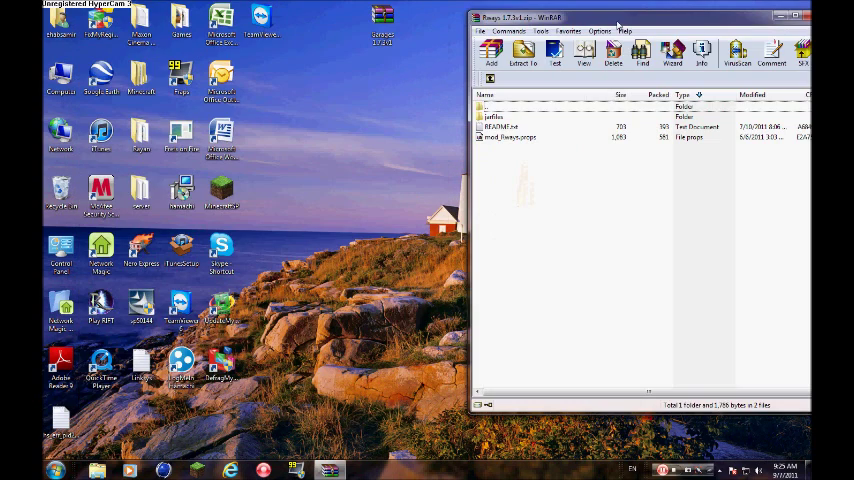
{"action": "left_click_drag", "start_coordinate": [620, 17], "coordinate": [565, 42]}
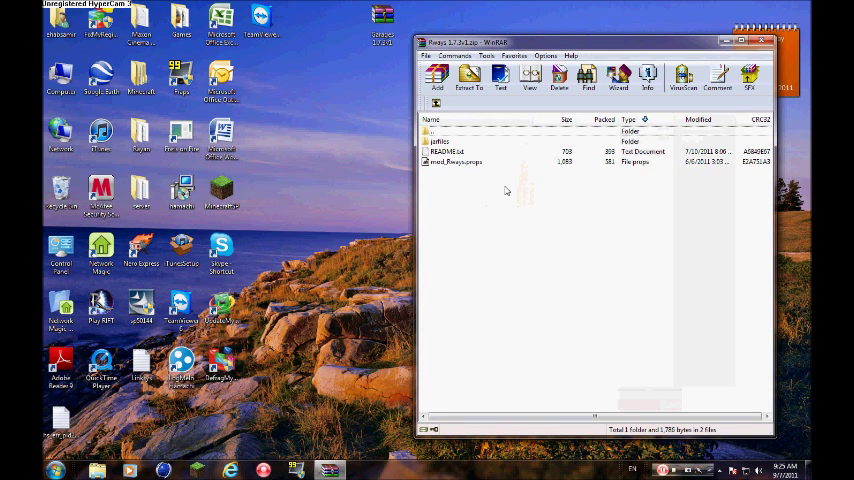
{"action": "double_click", "coordinate": [452, 143]}
Step: Select the Rways jarfiles contents, close the archive, and move it beside Garages
{"action": "left_click_drag", "start_coordinate": [466, 267], "coordinate": [467, 140]}
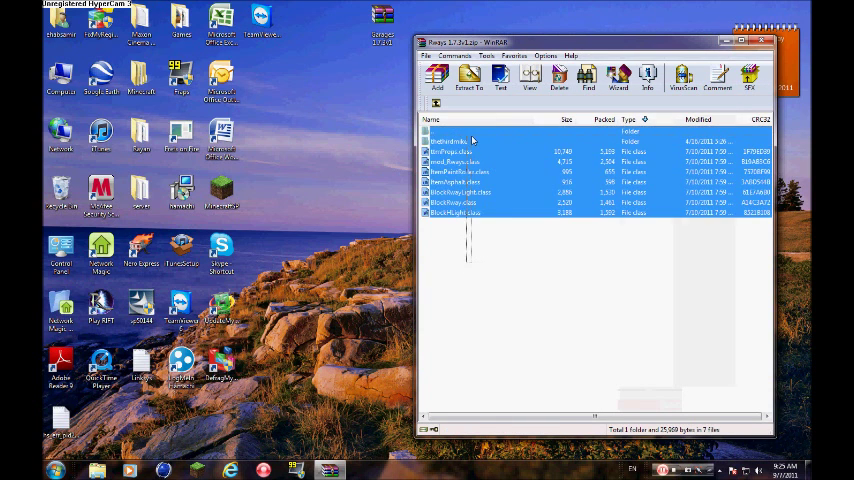
{"action": "left_click", "coordinate": [467, 272]}
{"action": "left_click_drag", "start_coordinate": [535, 220], "coordinate": [535, 142]}
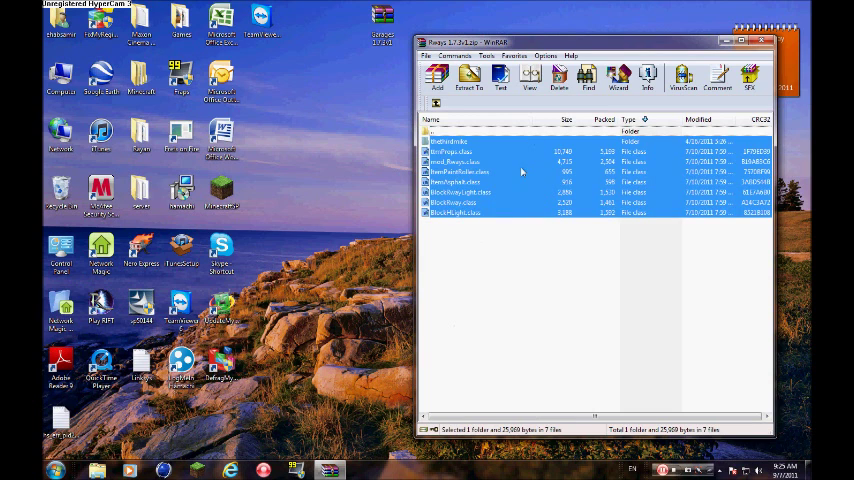
{"action": "left_click", "coordinate": [452, 310]}
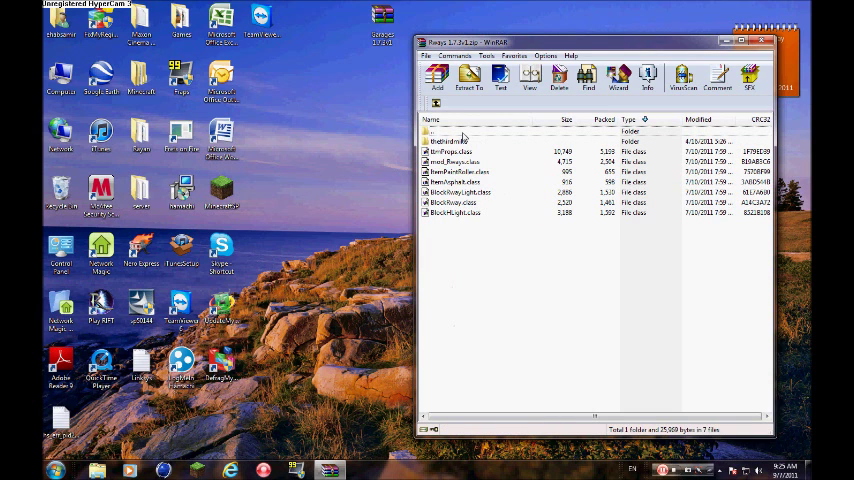
{"action": "left_click", "coordinate": [464, 136]}
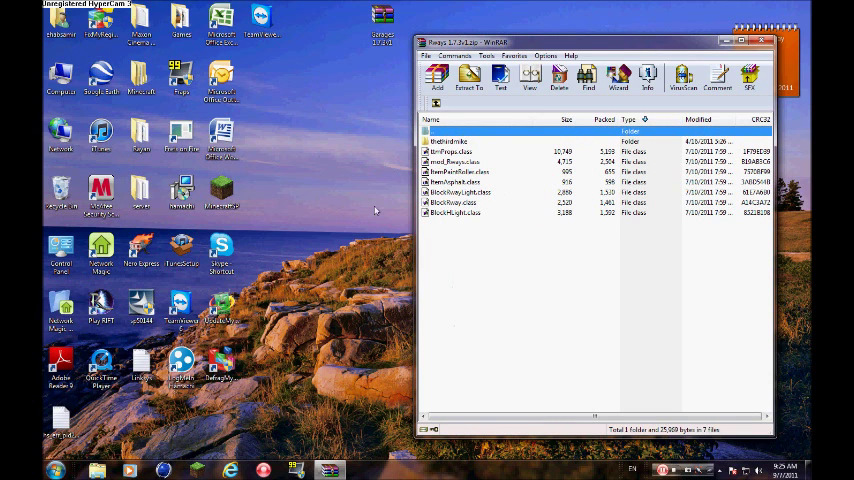
{"action": "left_click", "coordinate": [762, 41]}
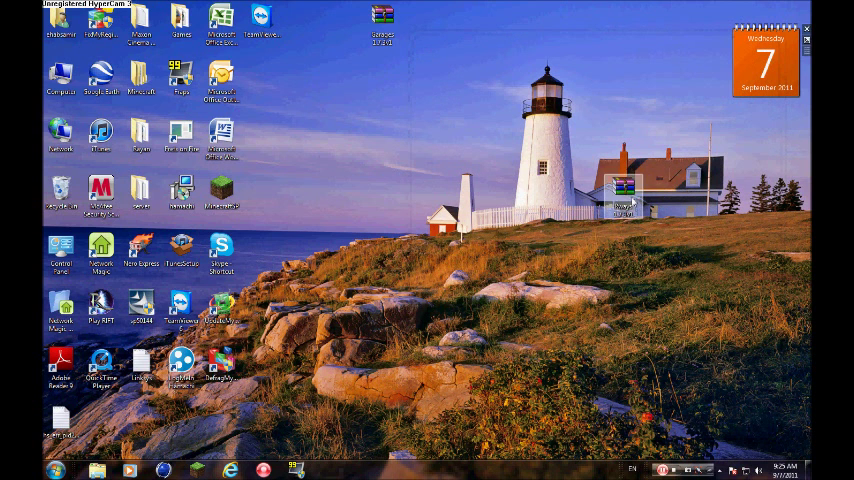
{"action": "left_click_drag", "start_coordinate": [632, 203], "coordinate": [466, 22]}
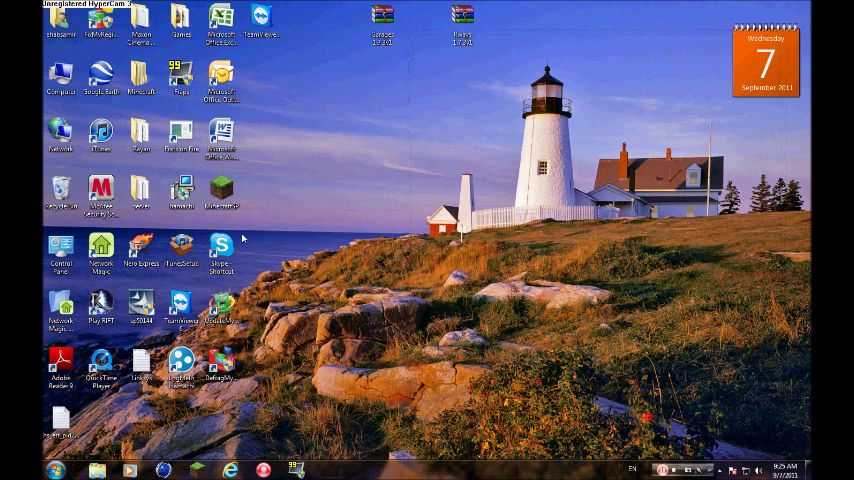
Step: Run the Minecraft launcher, enter the game, and maximize its window
{"action": "double_click", "coordinate": [214, 206]}
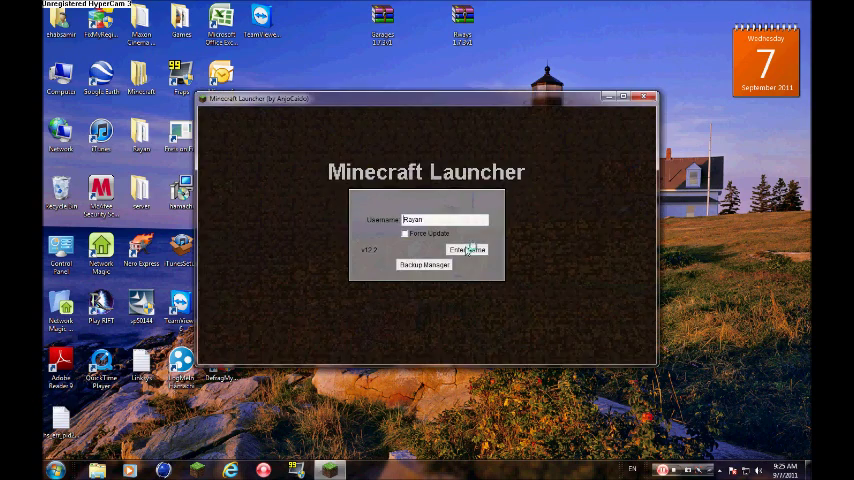
{"action": "left_click", "coordinate": [470, 248]}
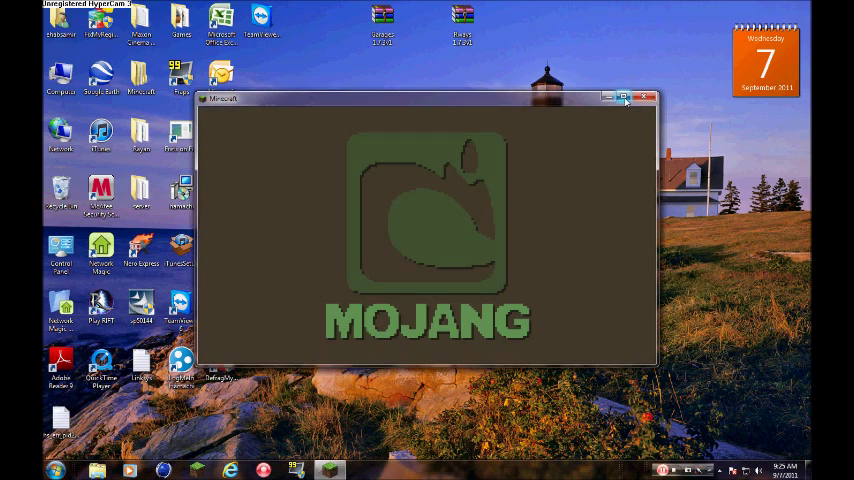
{"action": "left_click", "coordinate": [624, 98]}
Step: Load the 'rayans flat' world and page TooManyItems to the last page and back
{"action": "left_click", "coordinate": [505, 212]}
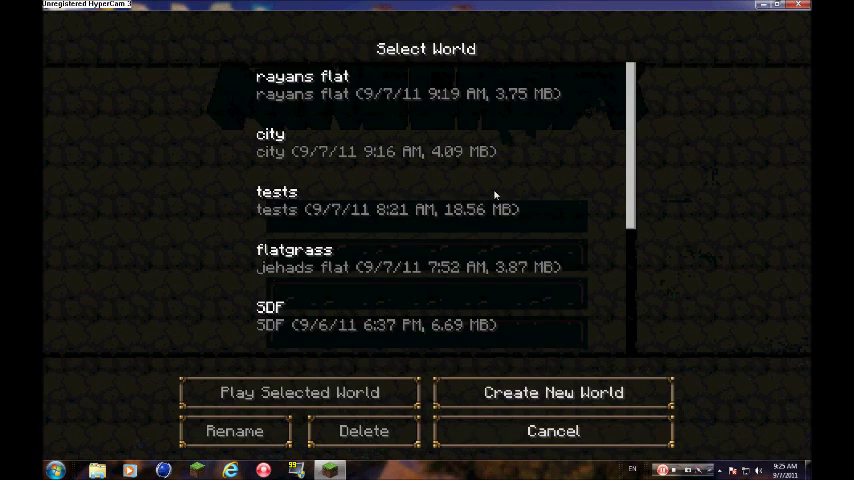
{"action": "scroll", "coordinate": [624, 88], "scroll_direction": "down", "scroll_amount": 1}
{"action": "scroll", "coordinate": [635, 54], "scroll_direction": "up", "scroll_amount": 1}
{"action": "mouse_move", "coordinate": [635, 93]}
{"action": "left_mouse_down"}
{"action": "mouse_move", "coordinate": [640, 204]}
{"action": "mouse_move", "coordinate": [638, 95]}
{"action": "left_mouse_up"}
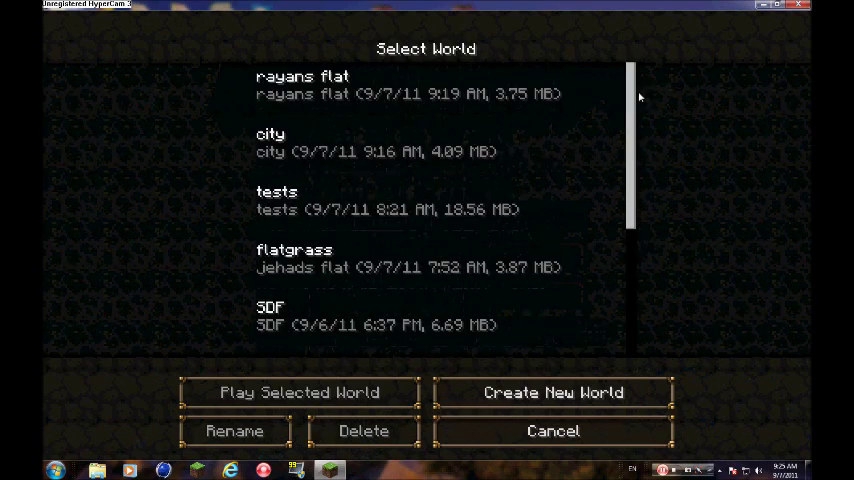
{"action": "double_click", "coordinate": [452, 91]}
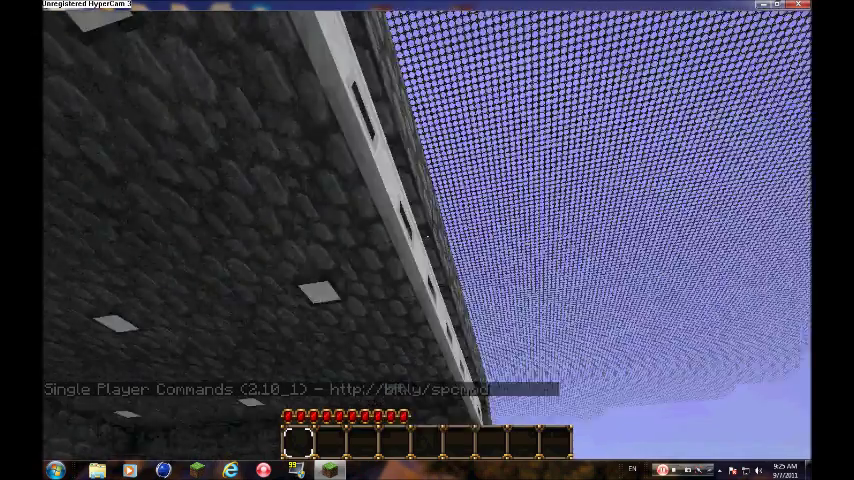
{"action": "key", "text": "e"}
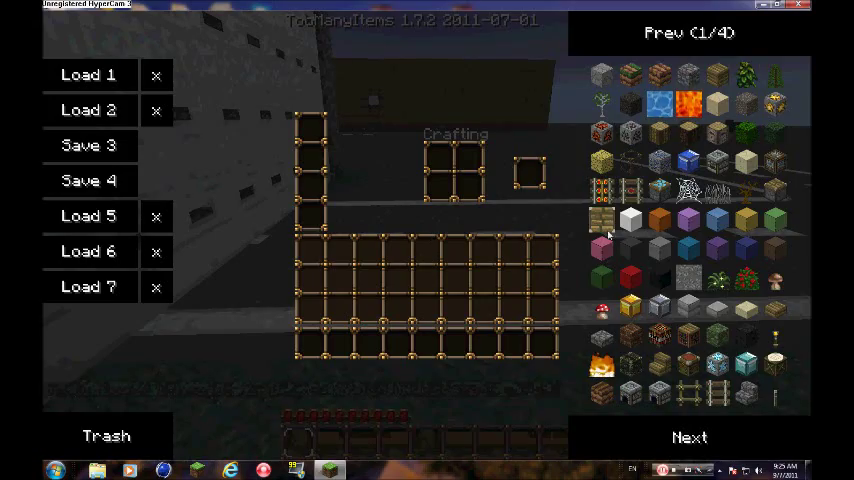
{"action": "double_click", "coordinate": [658, 425]}
{"action": "left_click", "coordinate": [658, 425]}
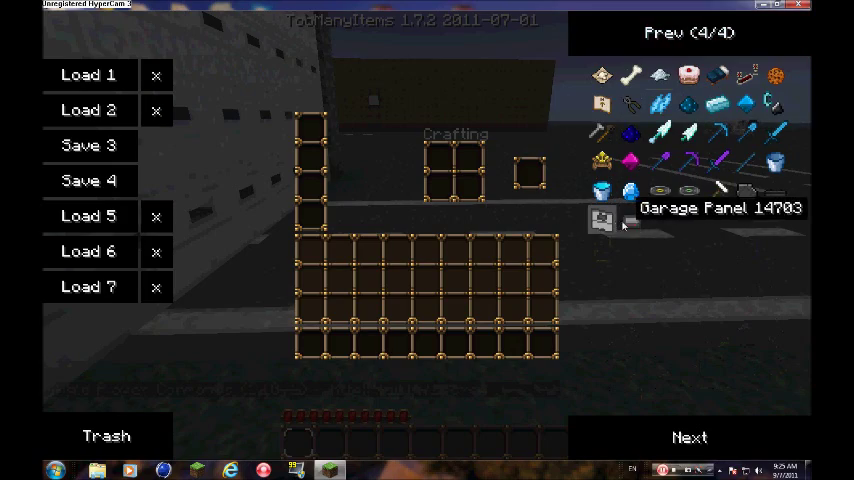
{"action": "double_click", "coordinate": [728, 31]}
{"action": "left_click", "coordinate": [728, 31]}
{"action": "key", "text": "e"}
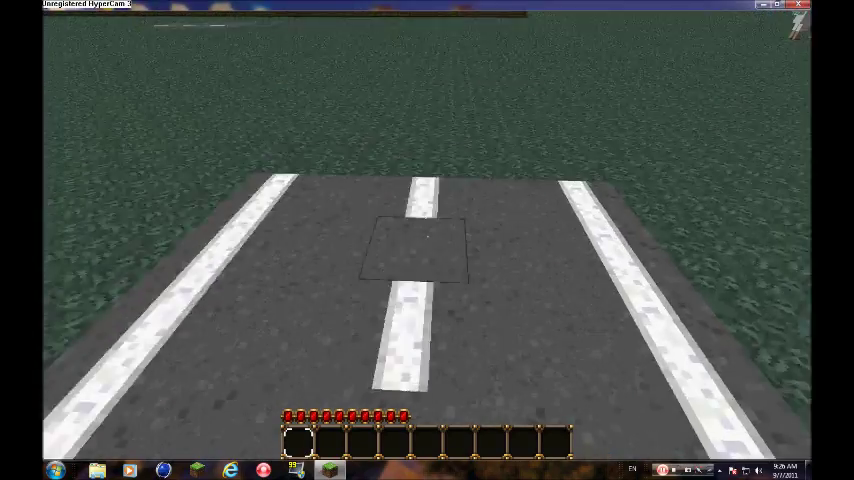
Step: Walk to the road corner and reopen the TooManyItems inventory
{"action": "key", "text": "w"}
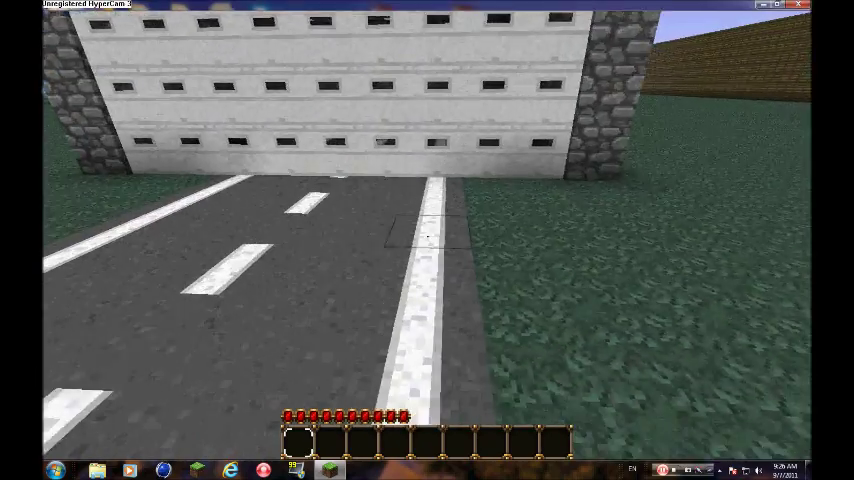
{"action": "key", "text": "w"}
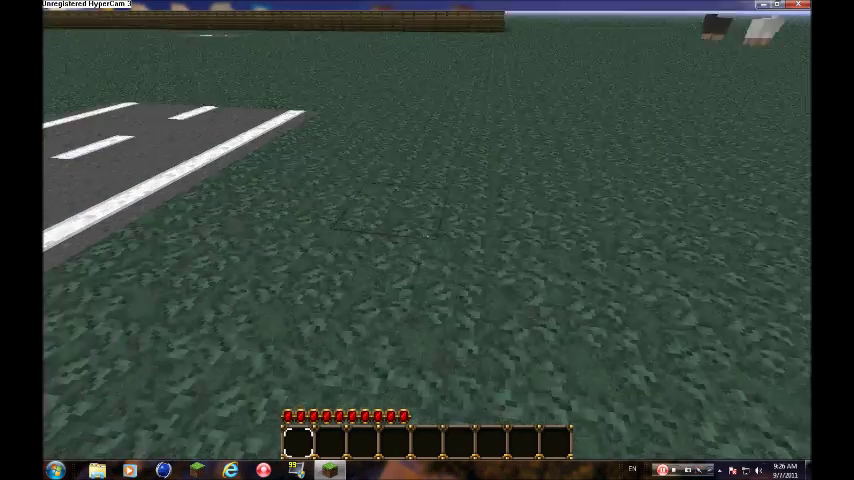
{"action": "key", "text": "e"}
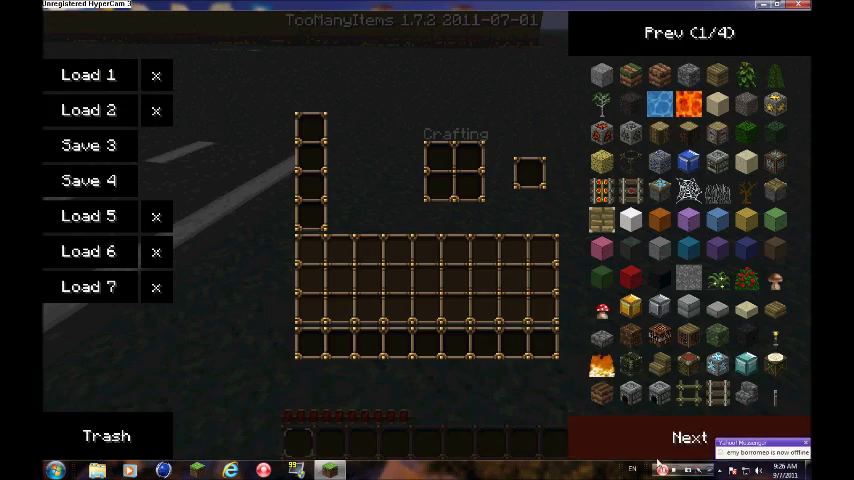